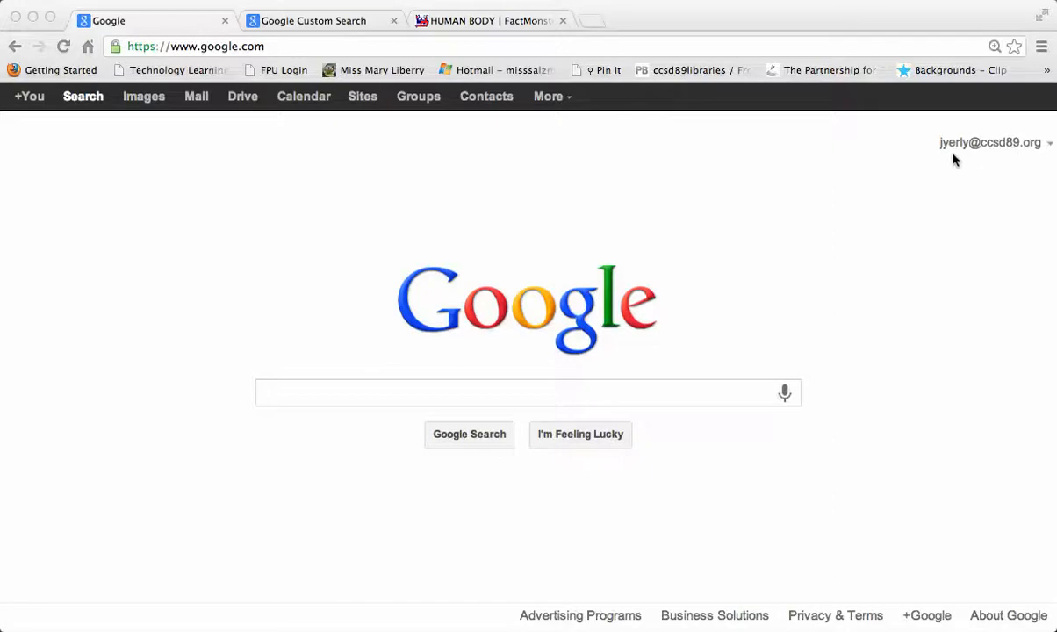
# Open Custom Search from Google's full product list and start adding a new search engine, ready to enter its sites.
pyautogui.click(559, 104)
pyautogui.click(557, 103)
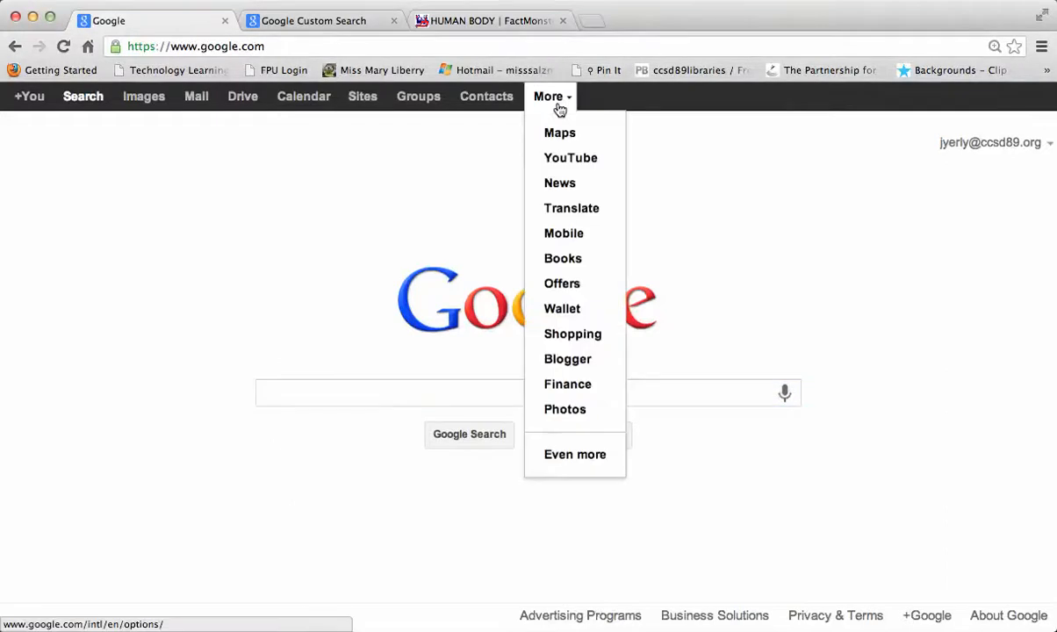
pyautogui.click(575, 457)
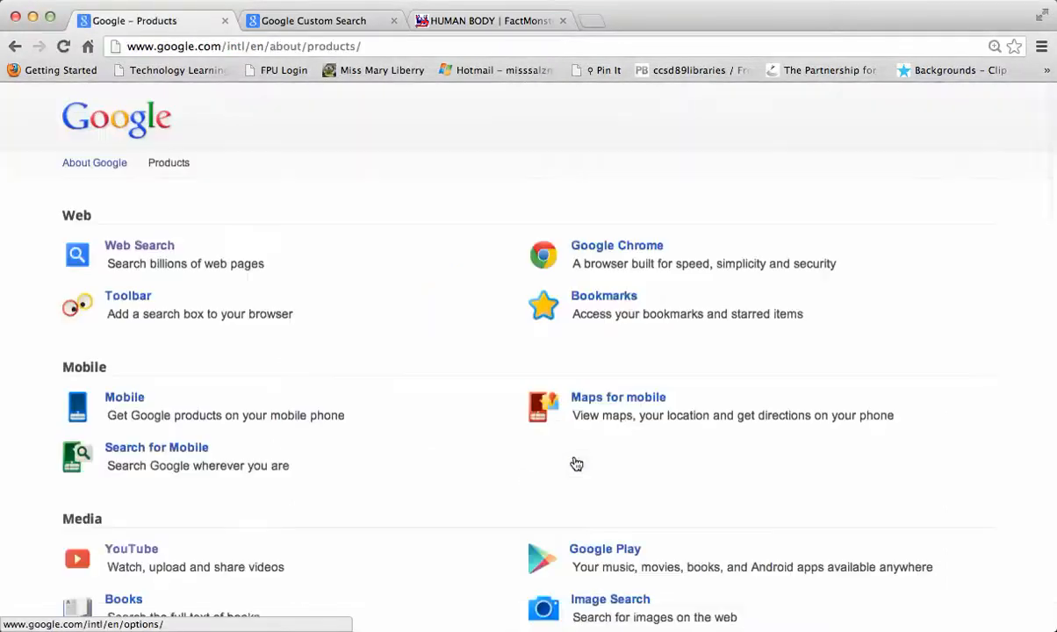
pyautogui.scroll(-5, 575, 463)
pyautogui.scroll(-3, 576, 463)
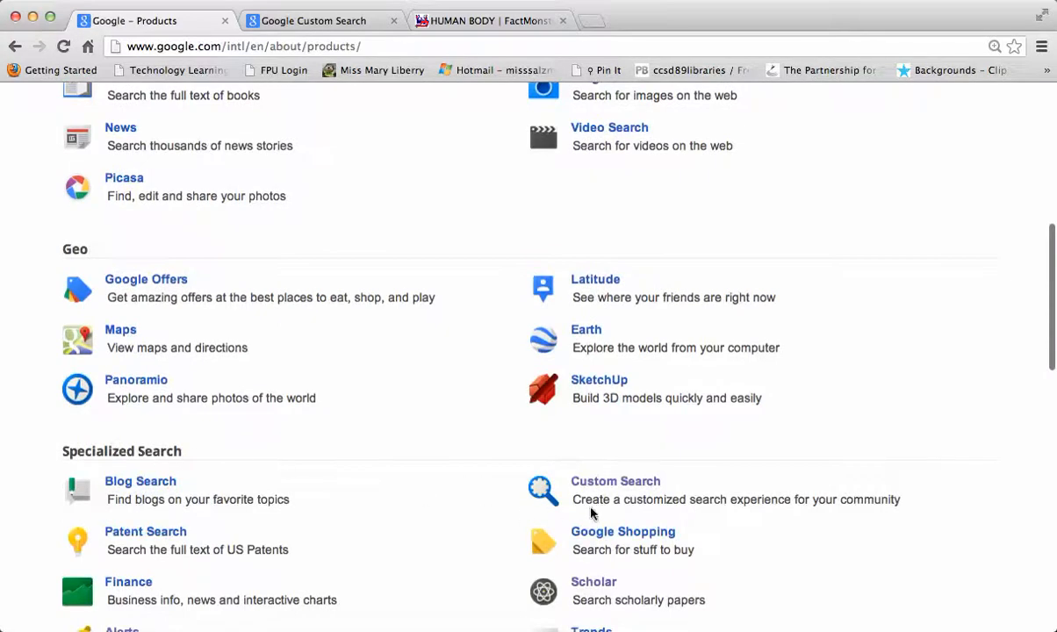
pyautogui.click(614, 490)
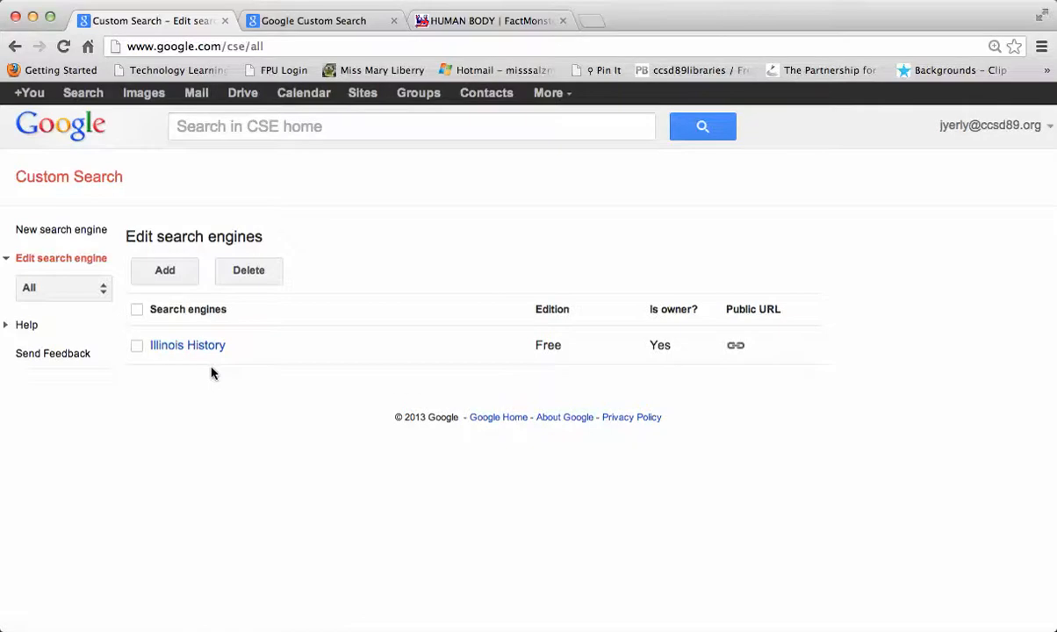
pyautogui.click(166, 272)
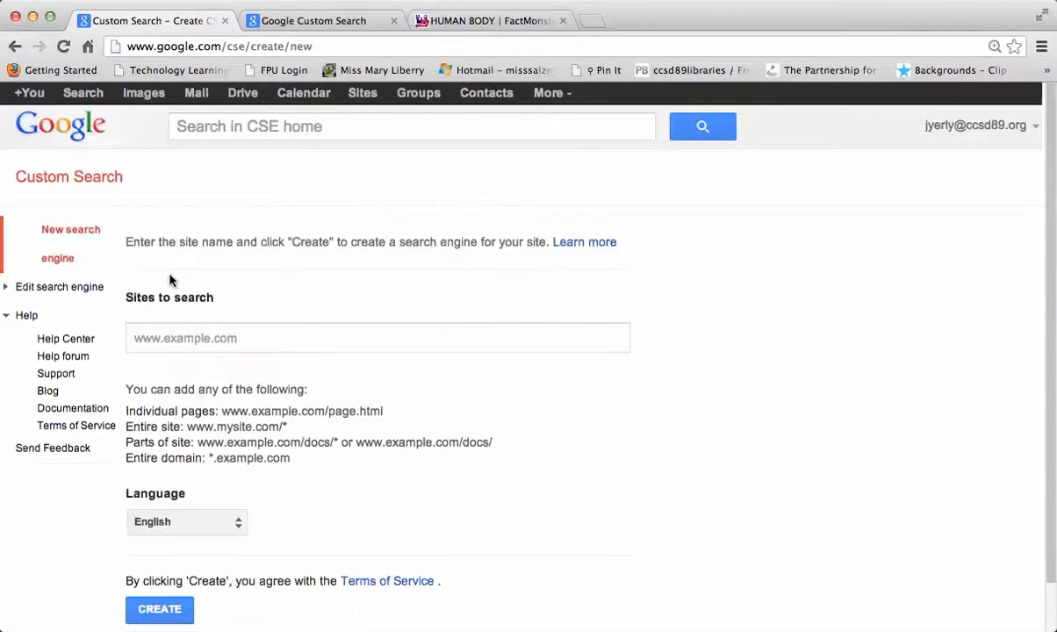
pyautogui.click(215, 345)
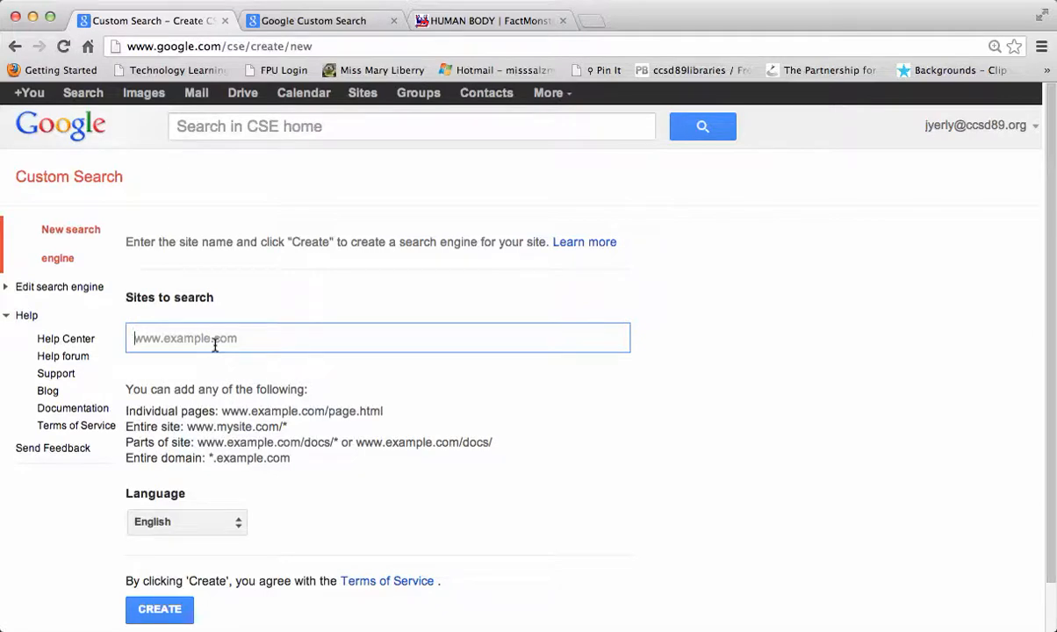
# Check the list of human body sites in the Word document and close the two extra browser tabs.
pyautogui.press('super+Tab')
pyautogui.press('super+Tab')
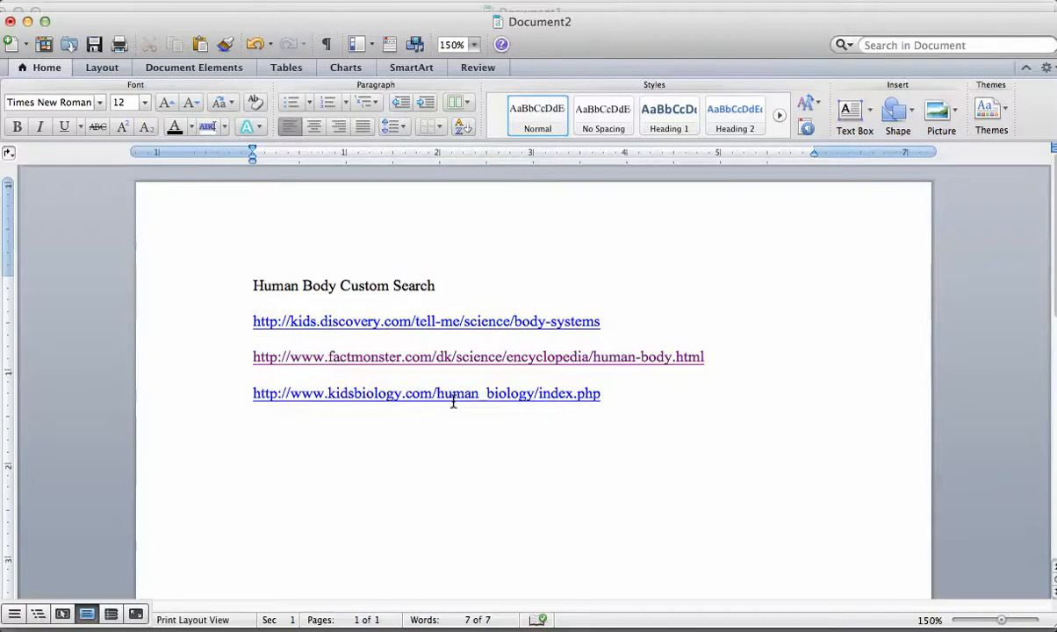
pyautogui.press('super+Tab')
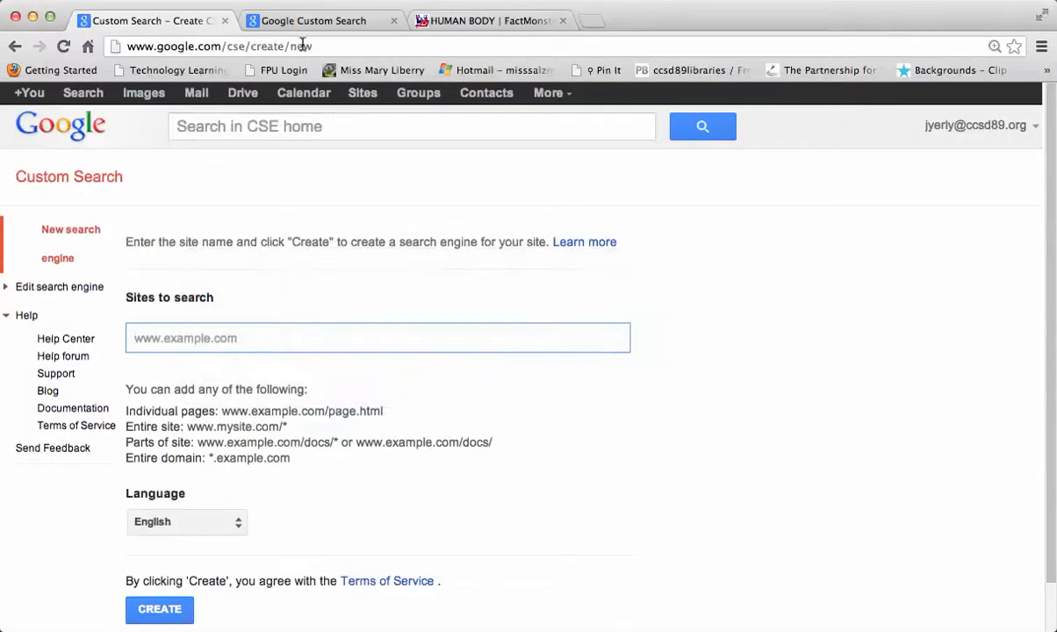
pyautogui.click(393, 21)
pyautogui.click(393, 21)
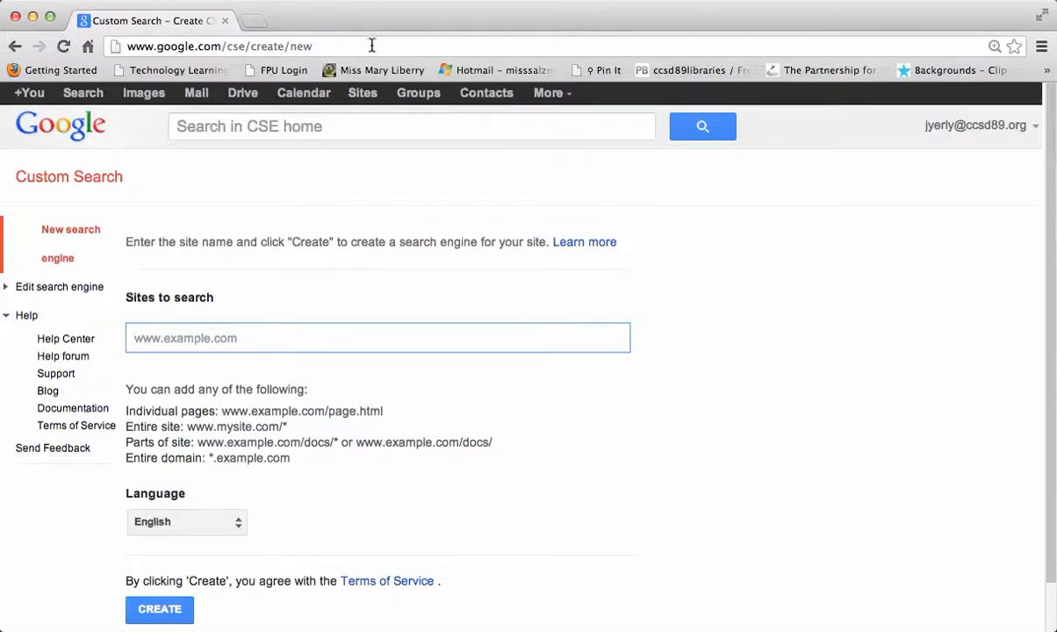
# Search Google for "human body kids" in a new browser tab.
pyautogui.click(254, 21)
pyautogui.write('goog')
pyautogui.press('BackSpace')
pyautogui.write('oogl')
pyautogui.press('Return')
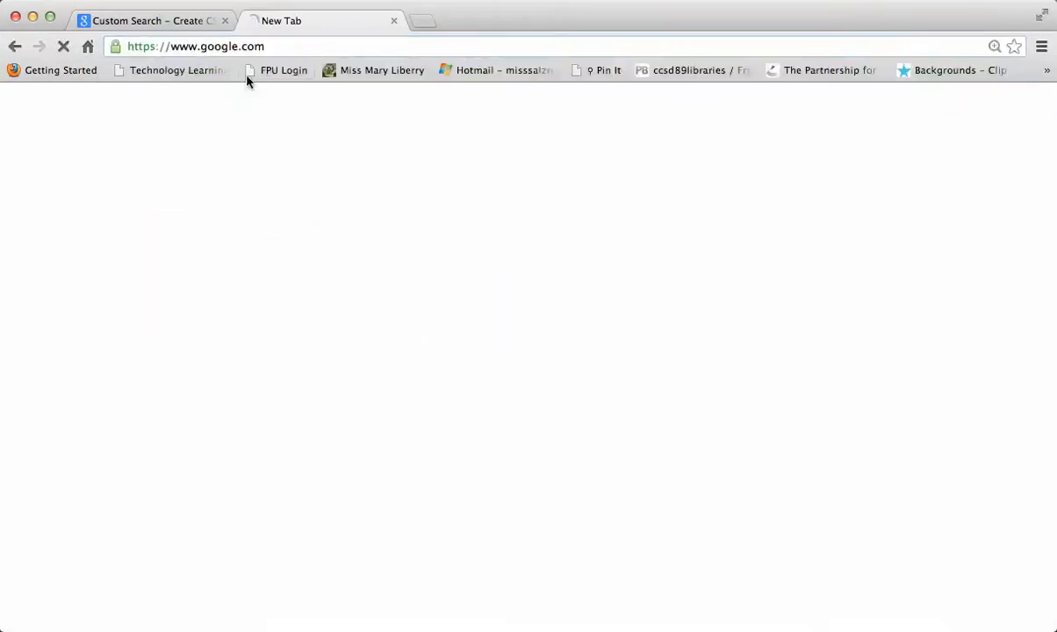
pyautogui.click(349, 389)
pyautogui.write('human')
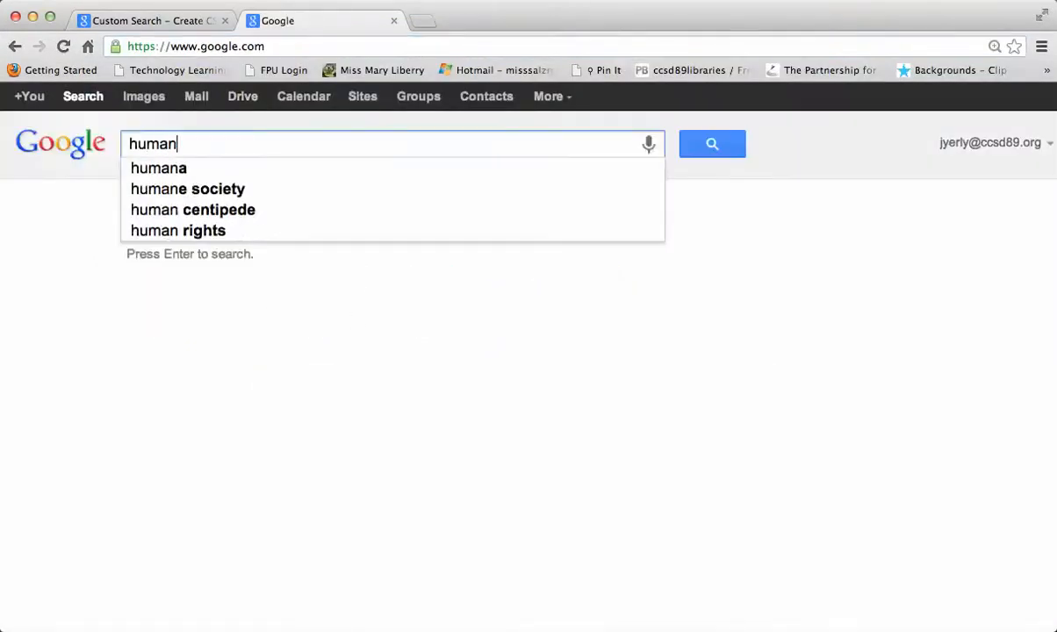
pyautogui.write(' body kids')
pyautogui.press('Return')
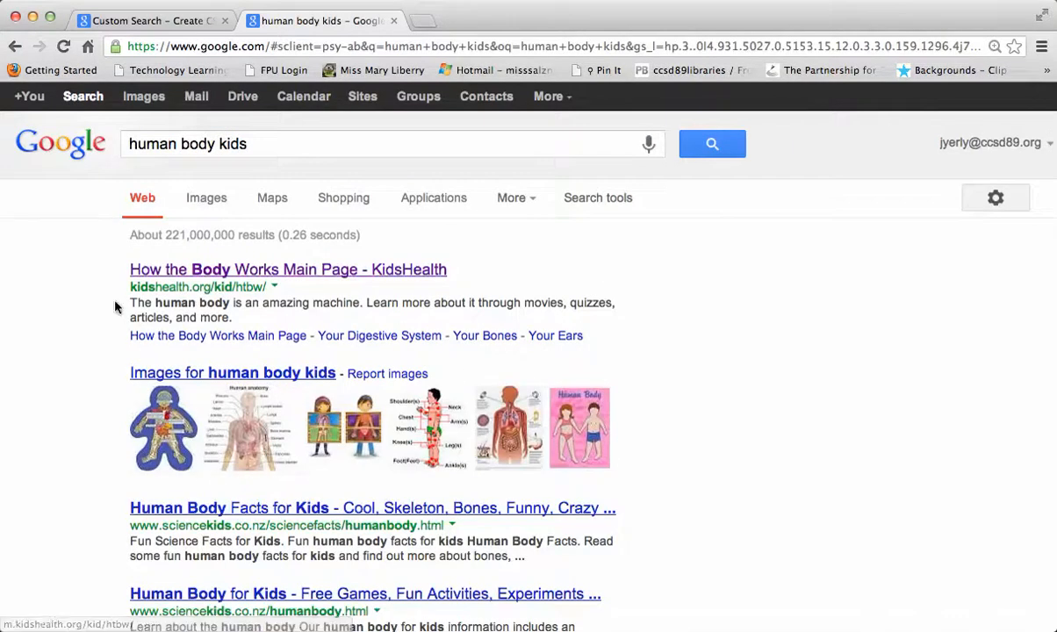
# Open the KidsHealth How the Body Works result and go through the site's home page to its Kids section.
pyautogui.click(138, 277)
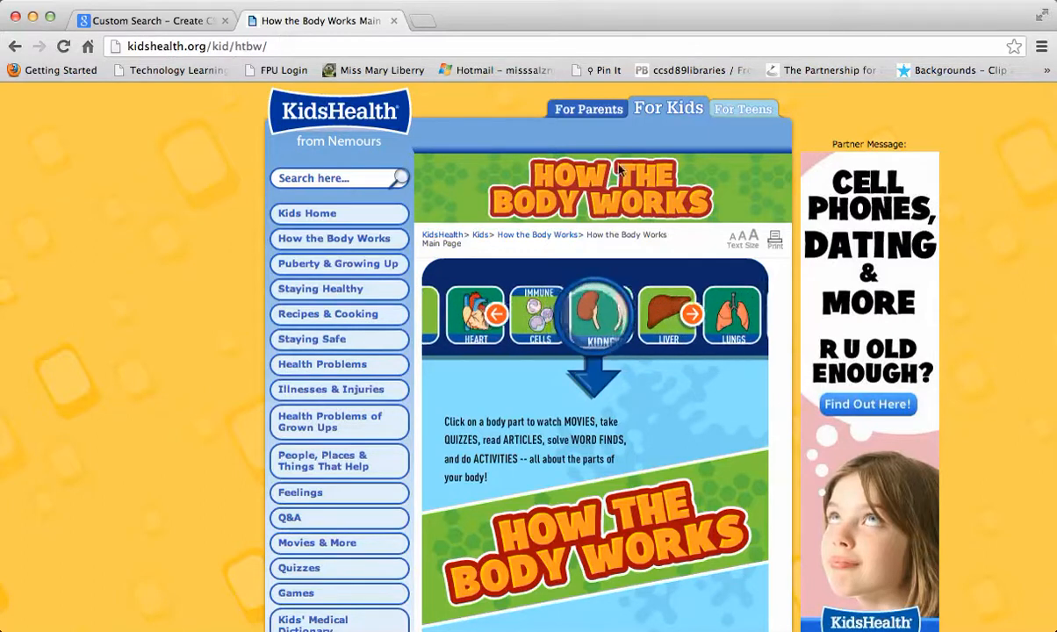
pyautogui.click(369, 124)
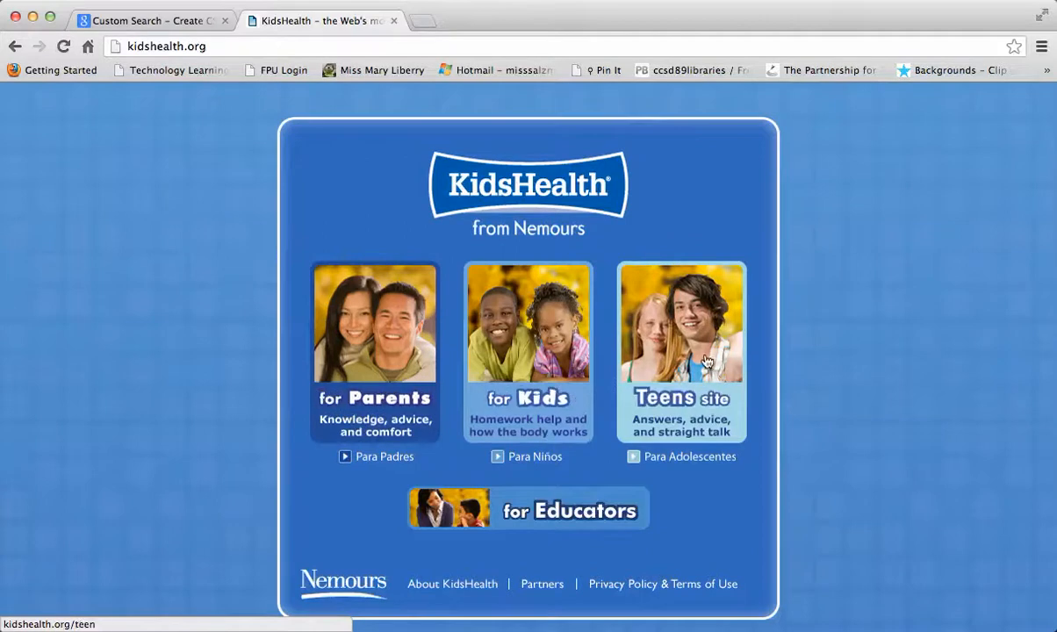
pyautogui.click(124, 48)
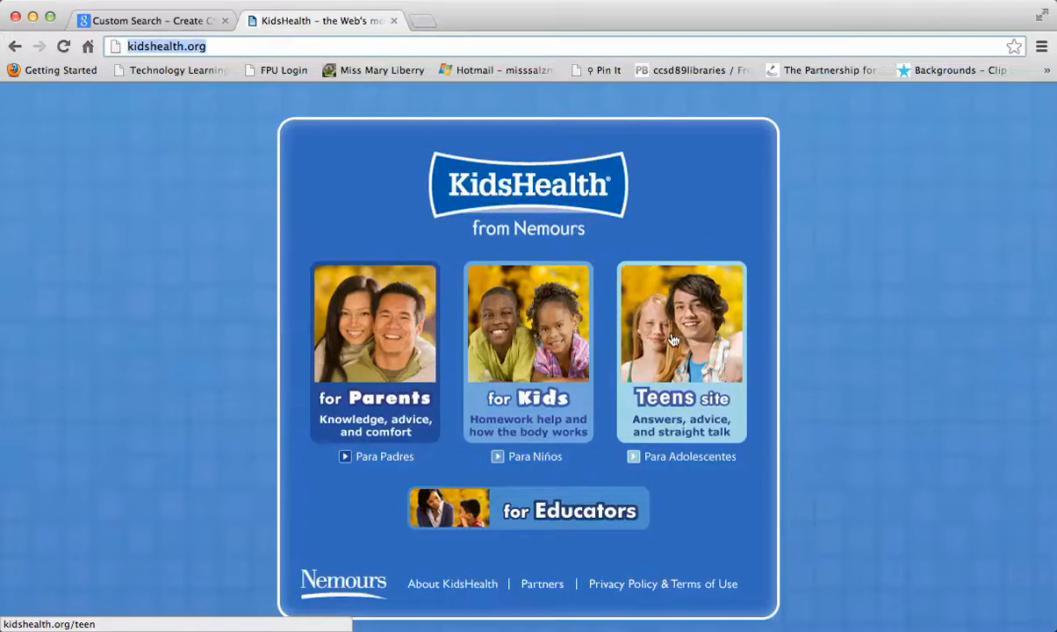
pyautogui.click(544, 328)
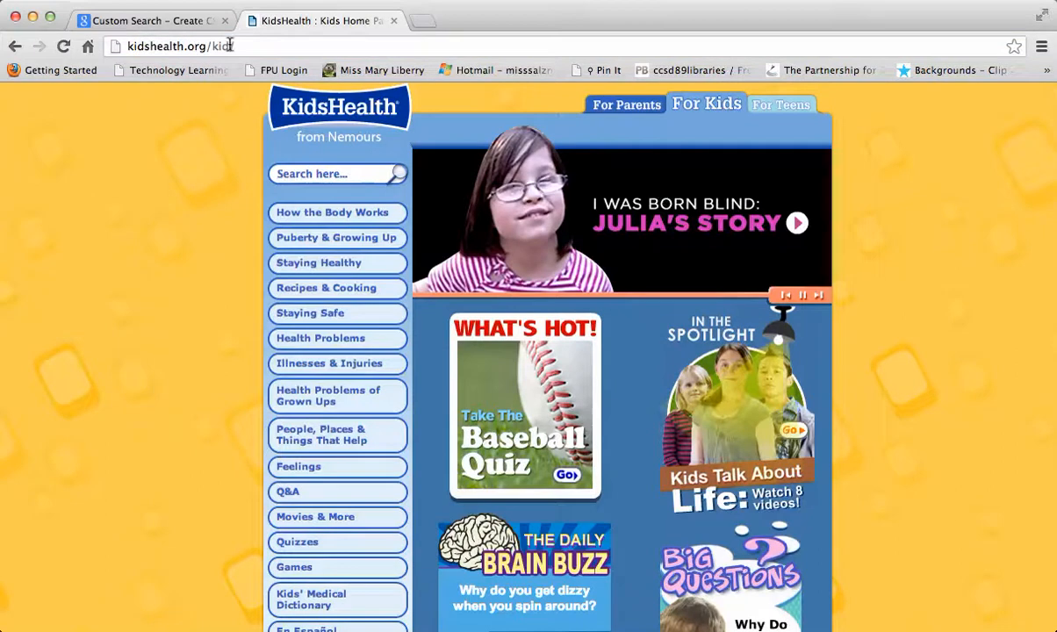
pyautogui.moveTo(258, 46); pyautogui.dragTo(119, 54)
pyautogui.press('super+c')
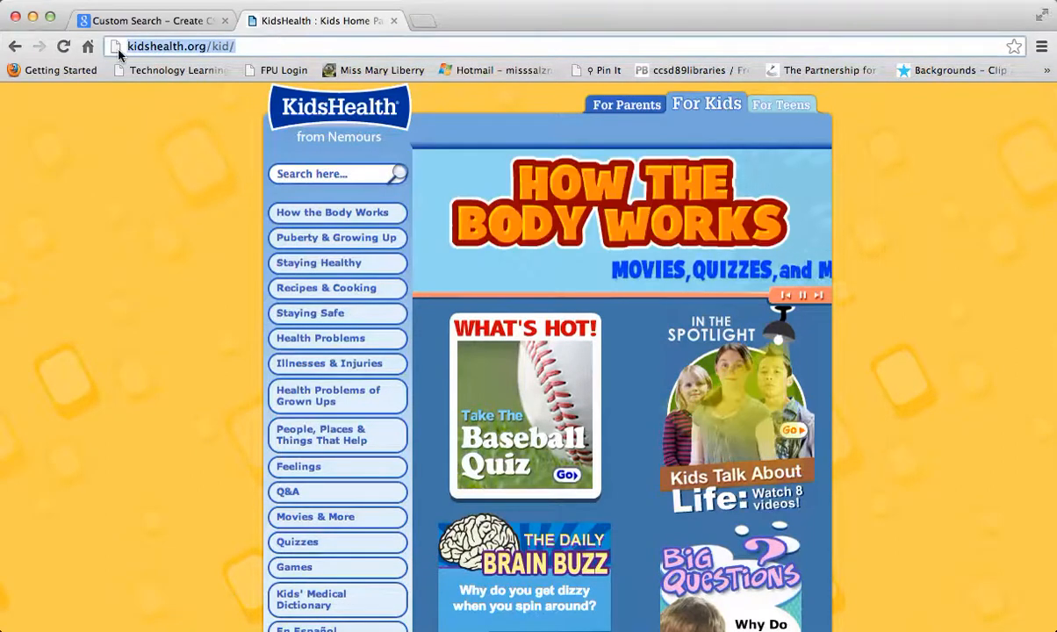
pyautogui.press('super+Tab')
pyautogui.press('super+v')
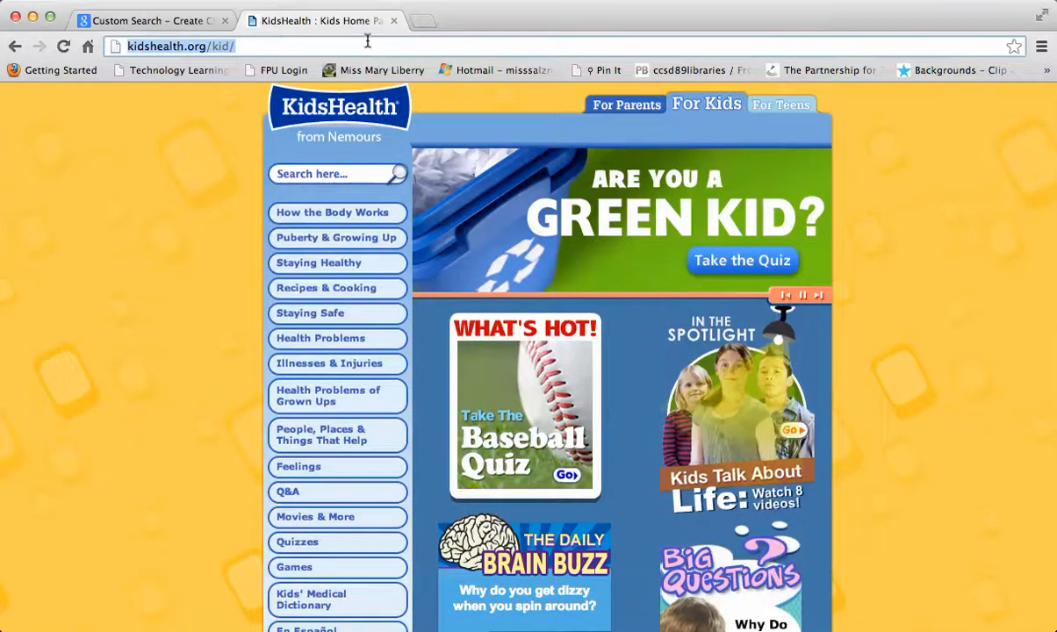
pyautogui.click(393, 20)
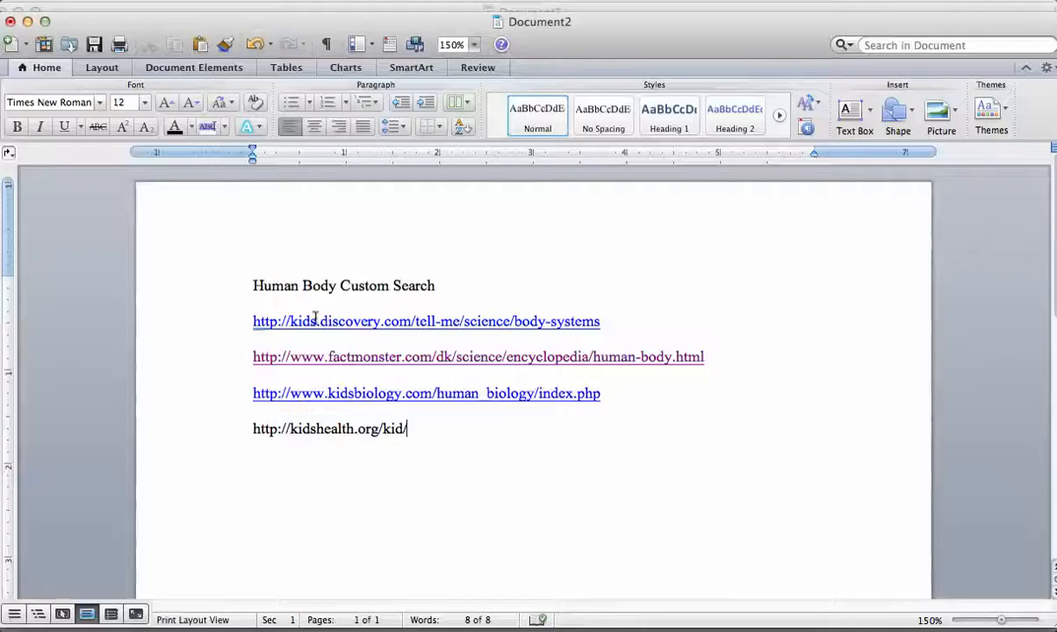
pyautogui.write('/')
pyautogui.moveTo(602, 322); pyautogui.dragTo(249, 331)
pyautogui.press('super+c')
pyautogui.press('super+Tab')
pyautogui.press('super+v')
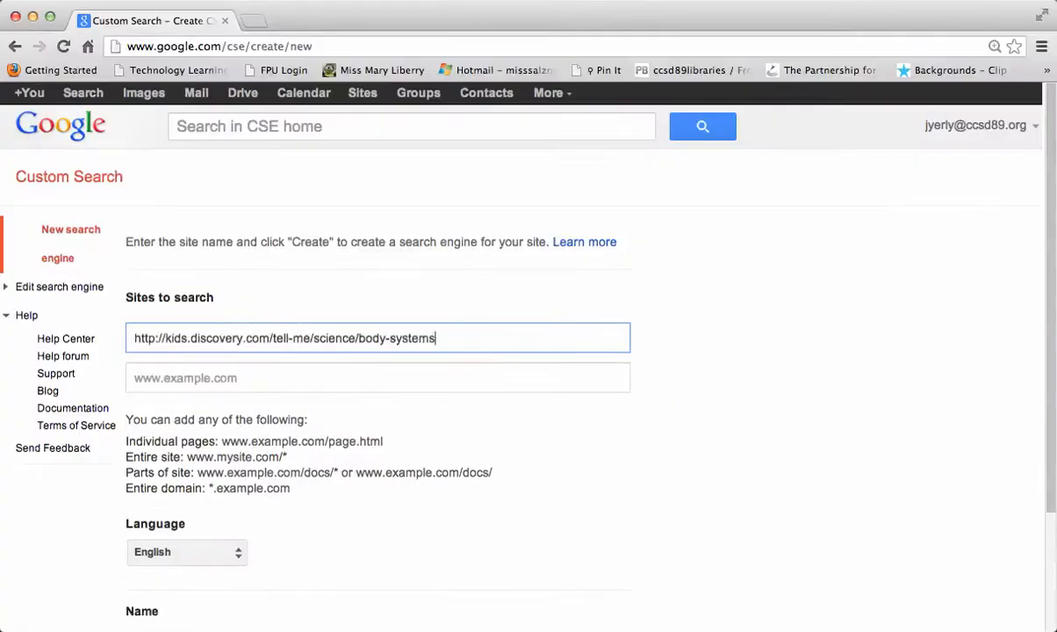
pyautogui.click(299, 381)
pyautogui.press('super+Tab')
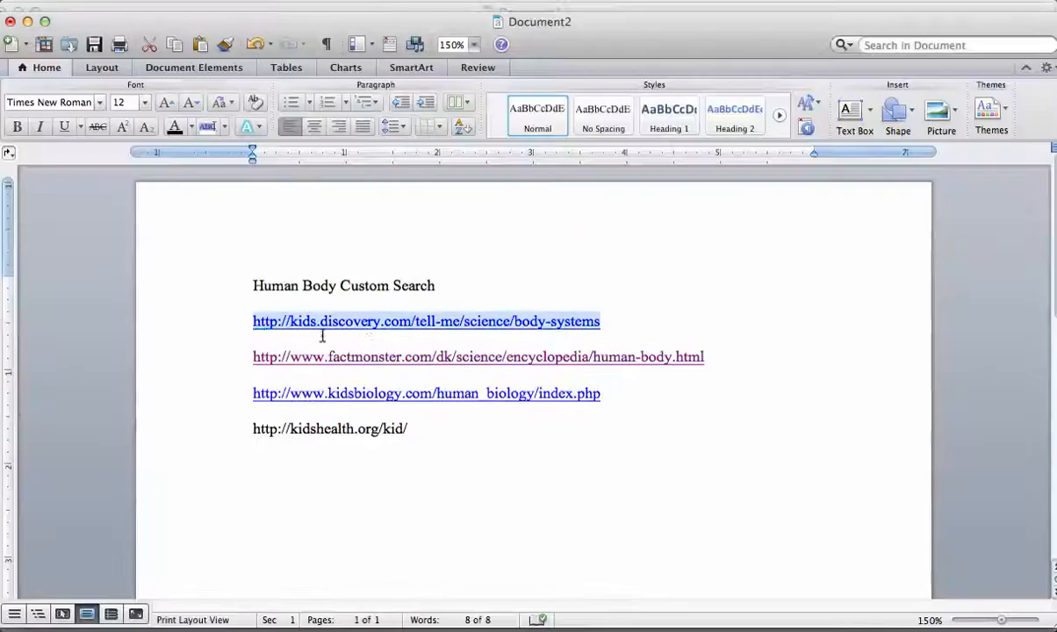
pyautogui.moveTo(710, 363); pyautogui.dragTo(259, 363)
pyautogui.press('super+c')
pyautogui.press('super+Tab')
pyautogui.press('super+v')
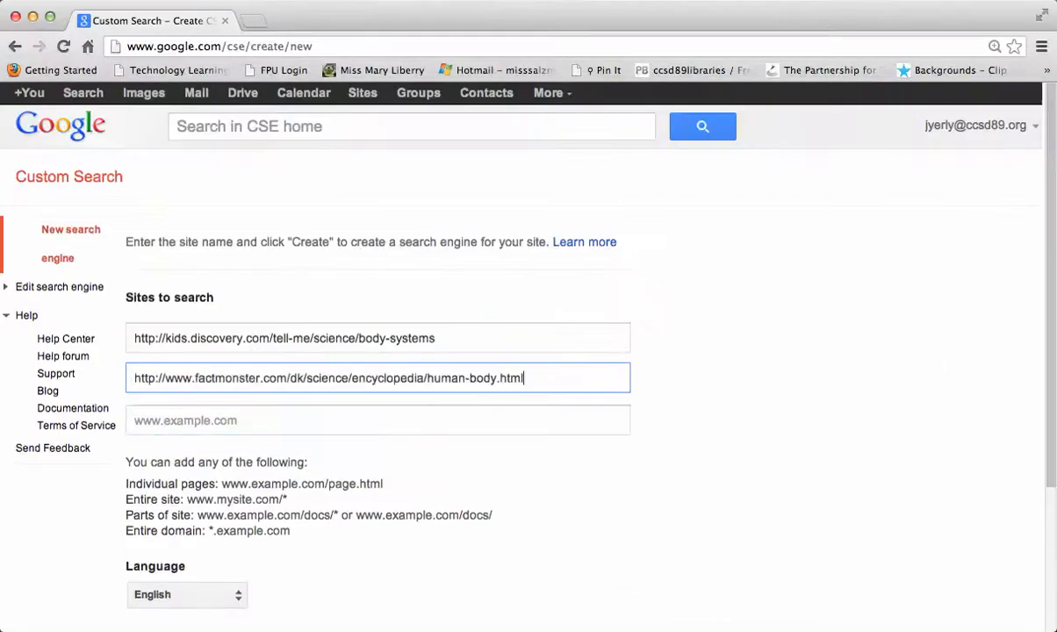
pyautogui.press('super+Tab')
pyautogui.moveTo(611, 394); pyautogui.dragTo(245, 399)
pyautogui.press('super+c')
pyautogui.press('super+Tab')
pyautogui.click(264, 423)
pyautogui.press('super+v')
pyautogui.press('super+Tab')
pyautogui.moveTo(430, 437); pyautogui.dragTo(257, 437)
pyautogui.press('super+c')
pyautogui.press('super+Tab')
pyautogui.click(259, 465)
pyautogui.press('super+v')
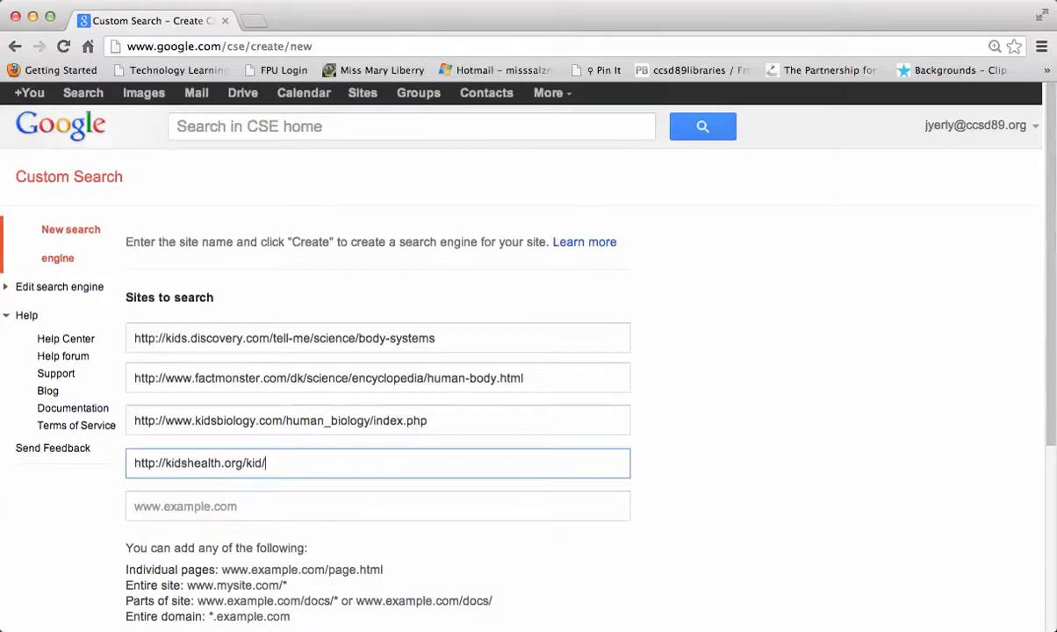
pyautogui.click(237, 514)
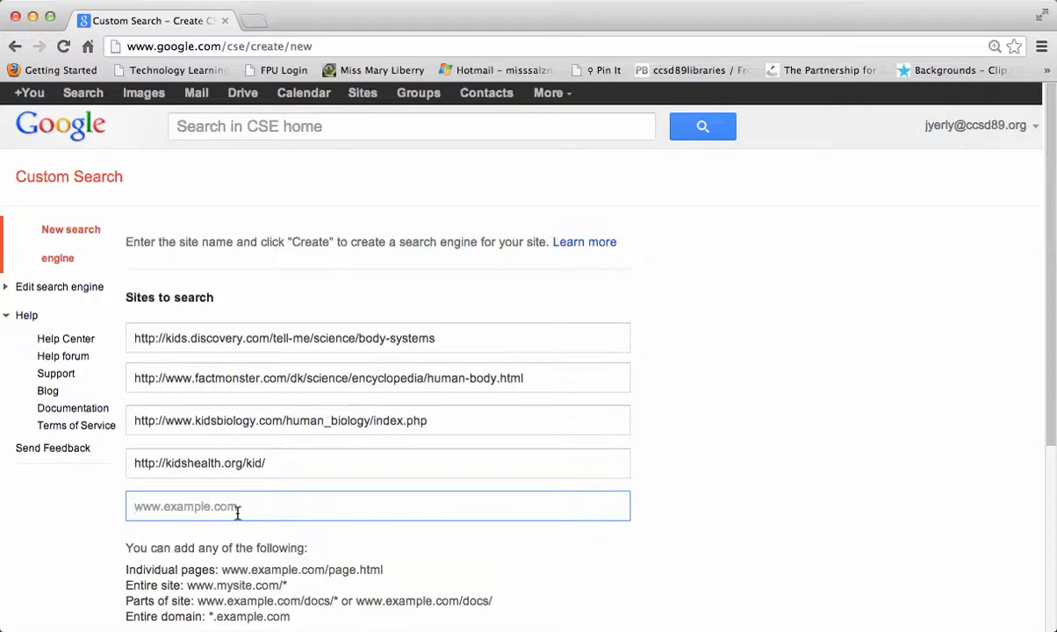
# Select English as the search engine's language.
pyautogui.scroll(-5, 237, 514)
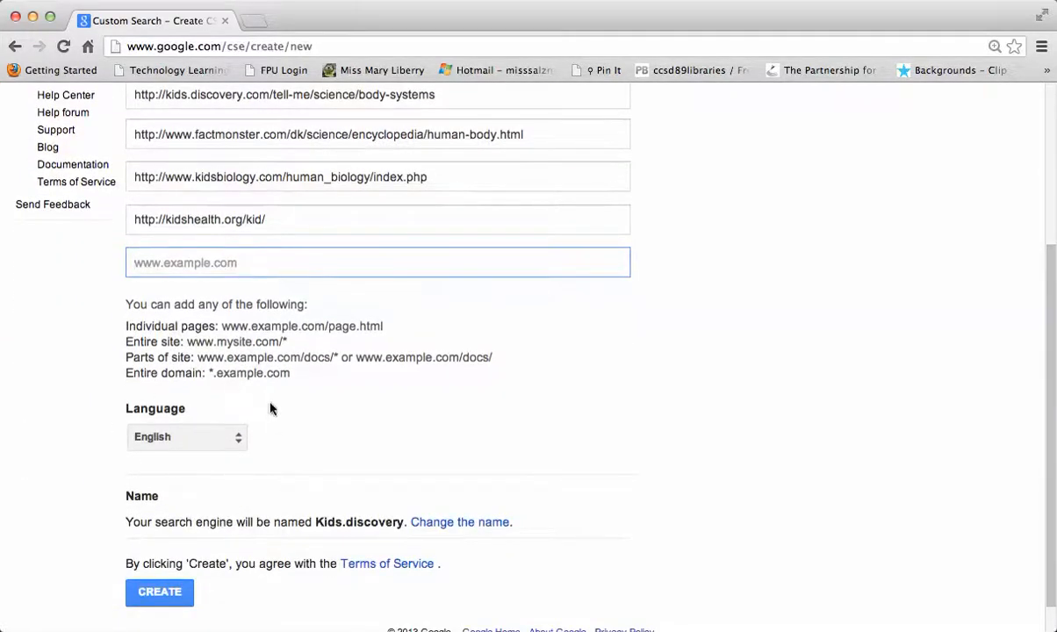
pyautogui.click(174, 436)
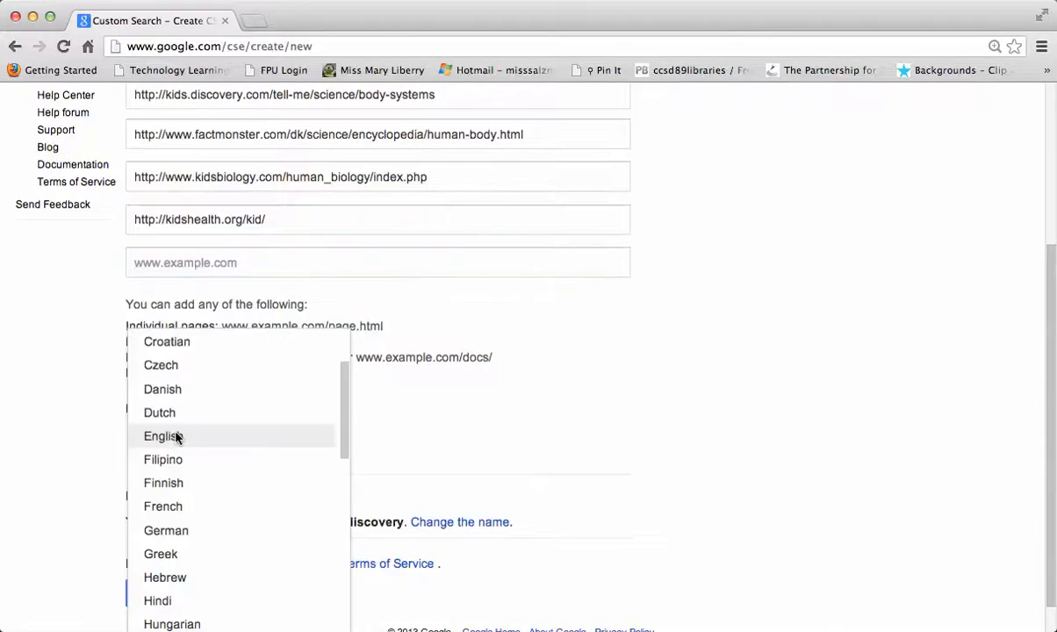
pyautogui.click(175, 436)
pyautogui.scroll(-1, 220, 483)
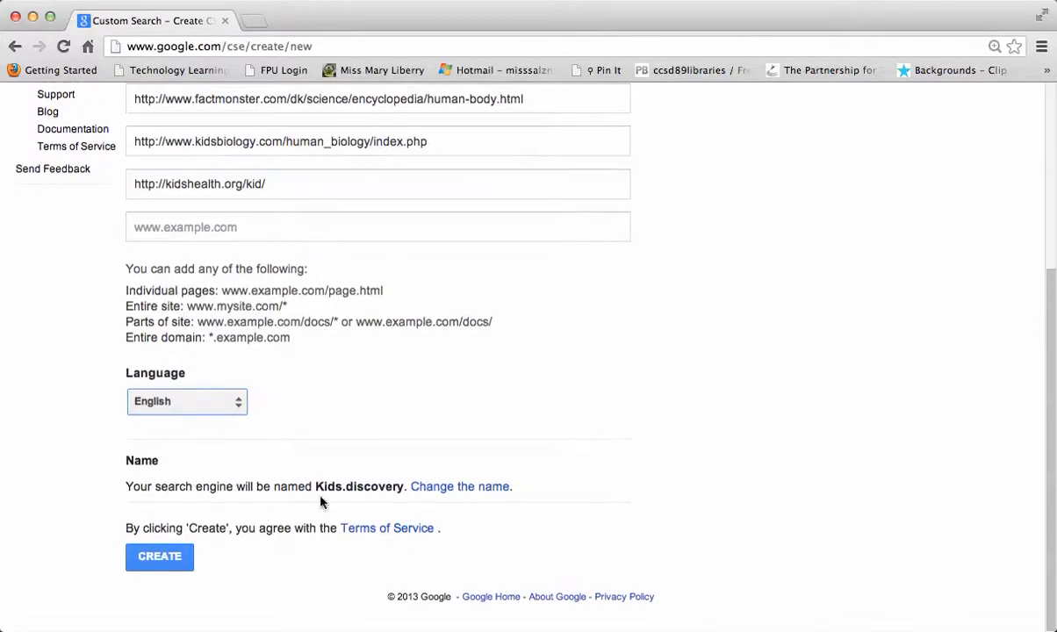
# Name the search engine "Human Body" and create it.
pyautogui.click(465, 488)
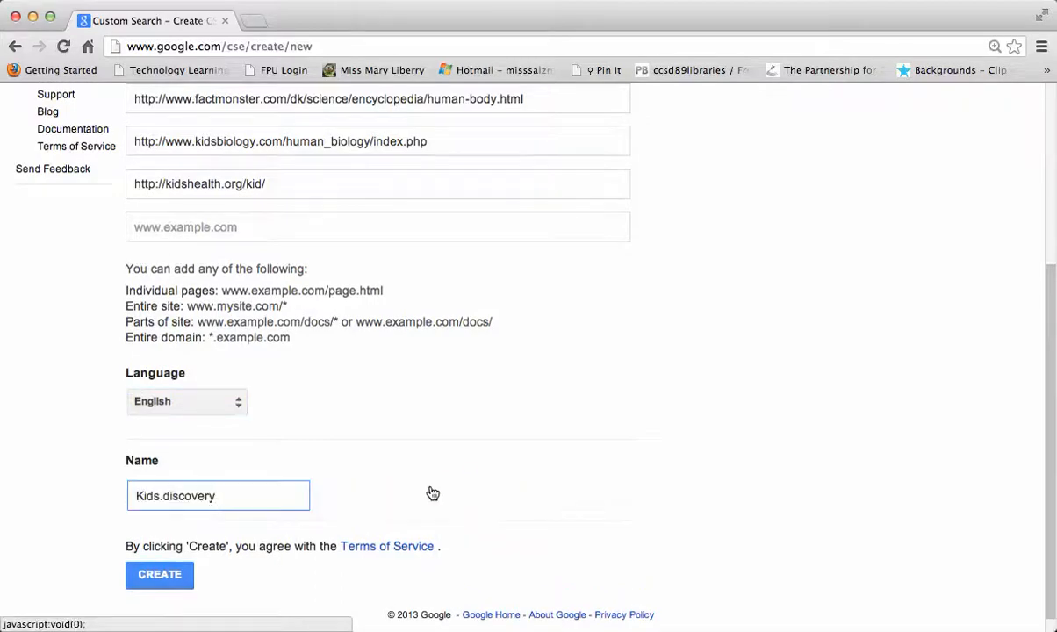
pyautogui.moveTo(251, 498); pyautogui.dragTo(51, 493)
pyautogui.write('Humany')
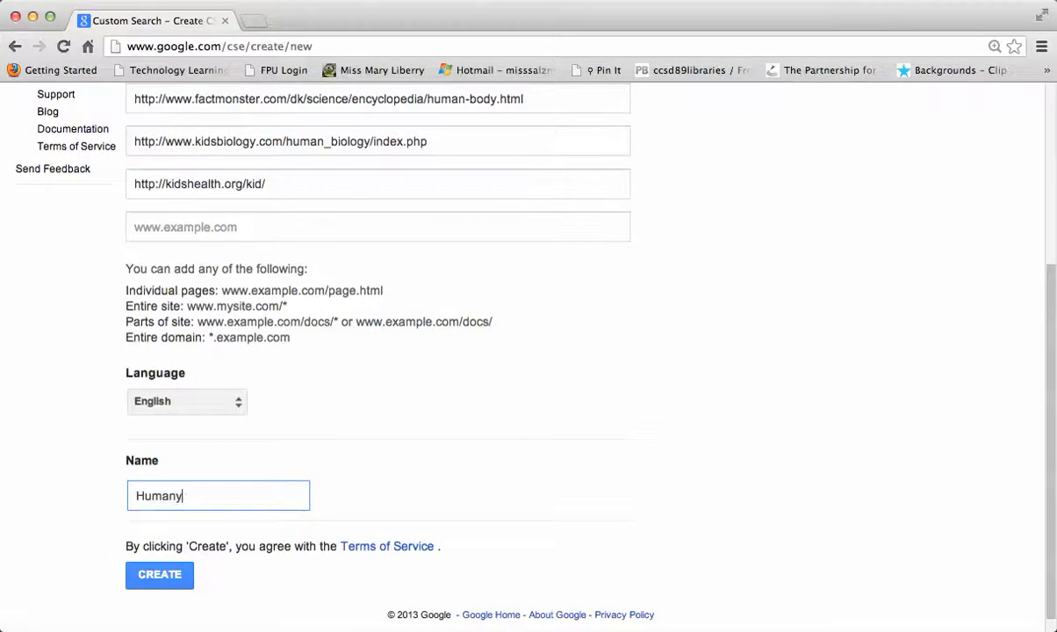
pyautogui.press('BackSpace')
pyautogui.press('BackSpace')
pyautogui.write('Body')
pyautogui.click(159, 576)
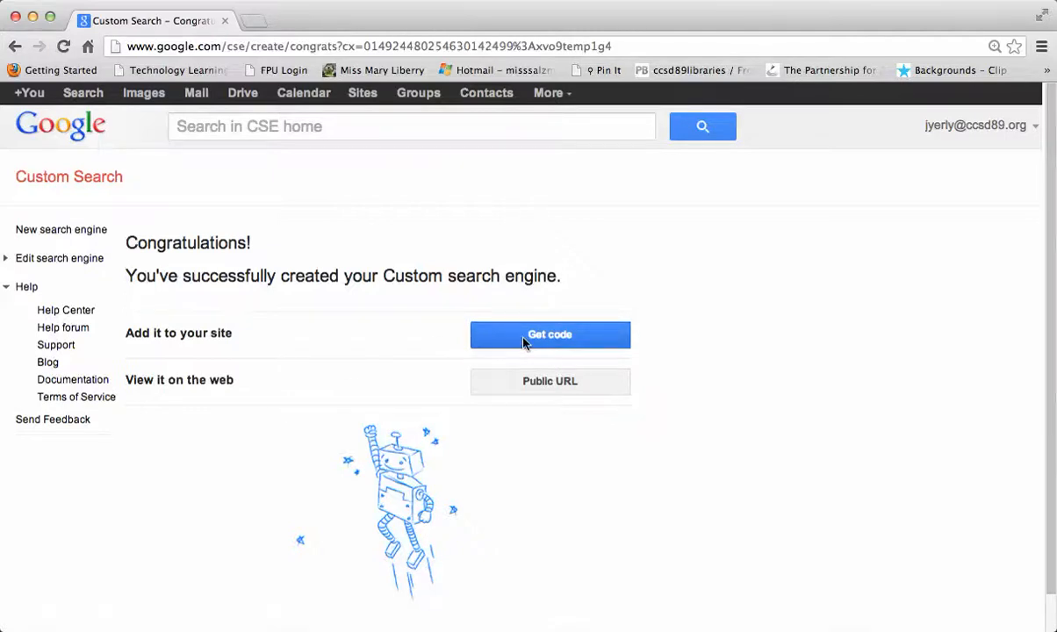
# Open the new search engine's public page and search it for "heart disease".
pyautogui.click(540, 387)
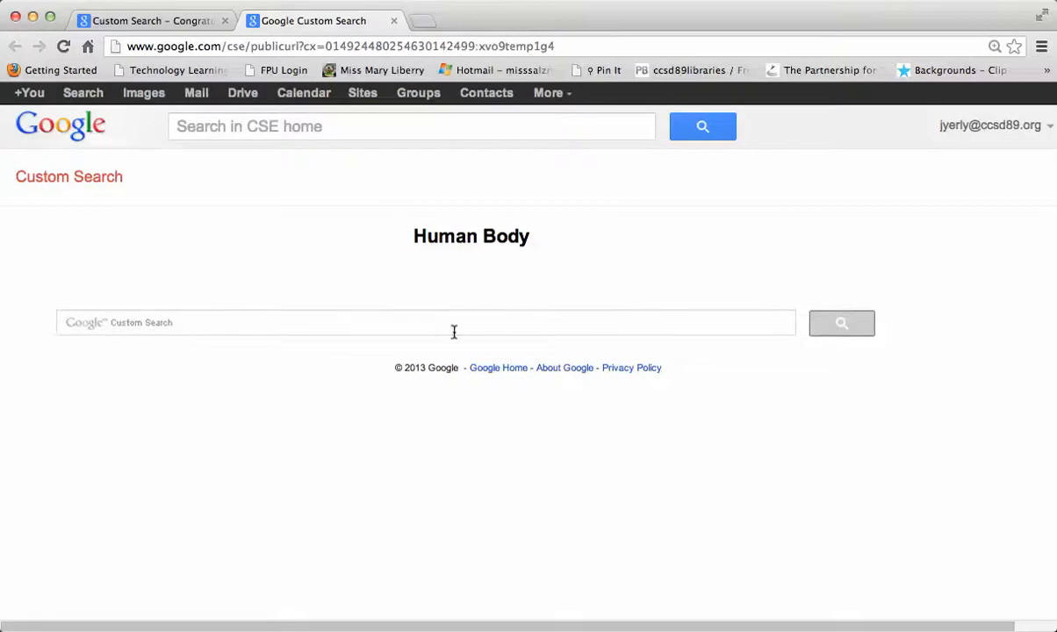
pyautogui.click(497, 323)
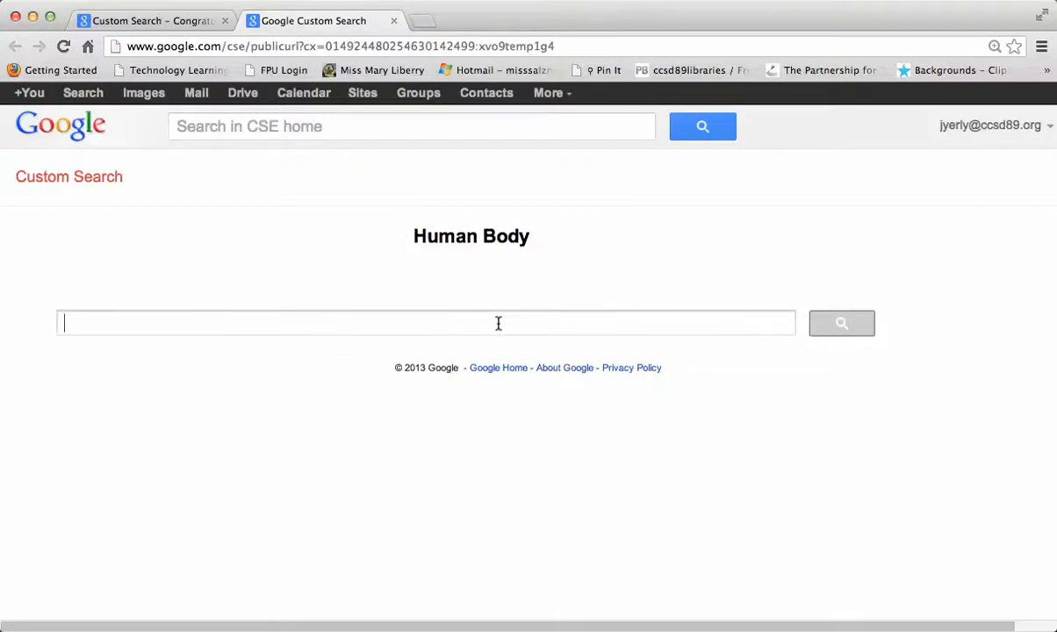
pyautogui.write('heart disease')
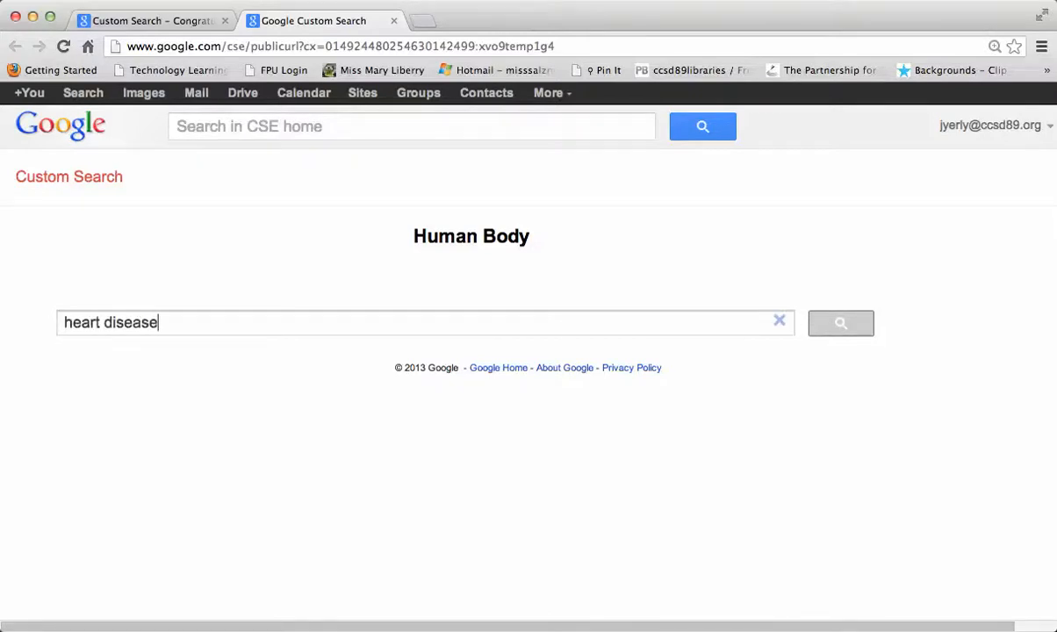
pyautogui.click(854, 323)
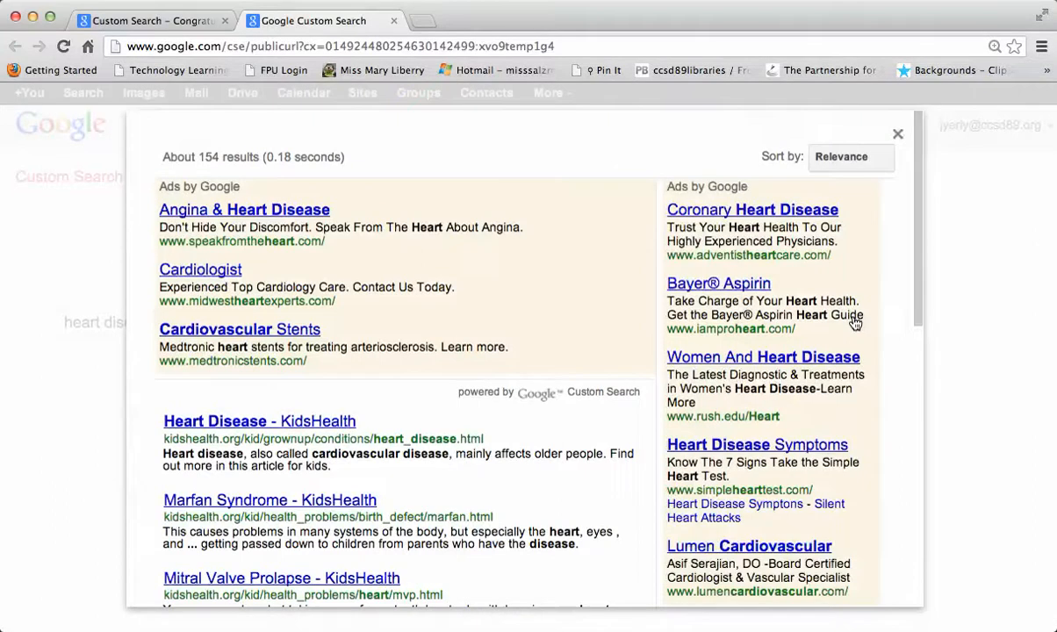
# Examine the heart disease results, checking the result count and which sites the entries come from.
pyautogui.moveTo(197, 157); pyautogui.dragTo(218, 156)
pyautogui.scroll(-5, 378, 396)
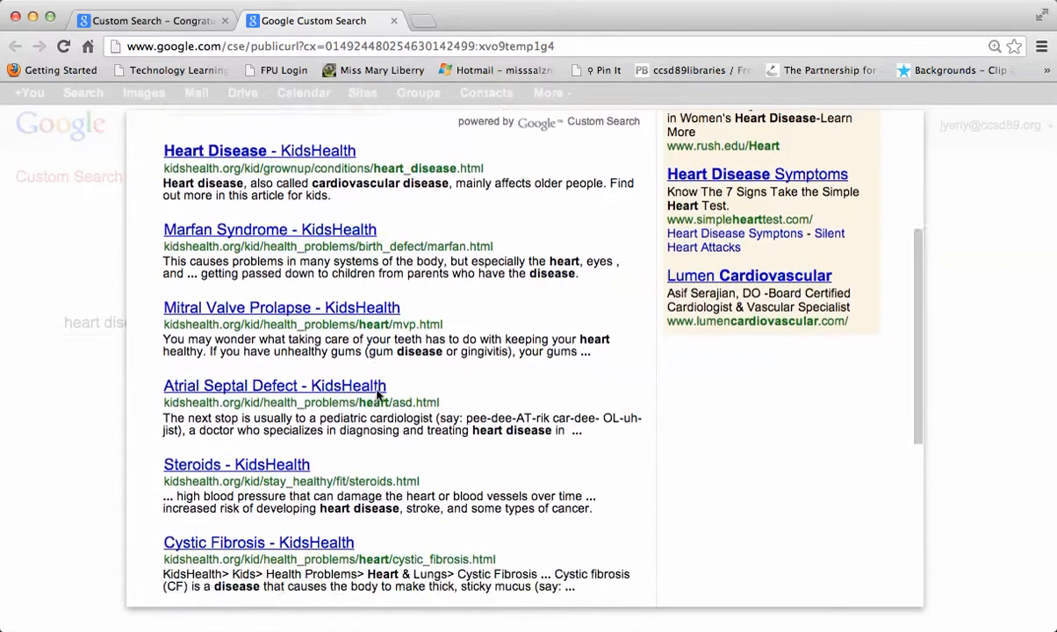
pyautogui.scroll(-1, 377, 396)
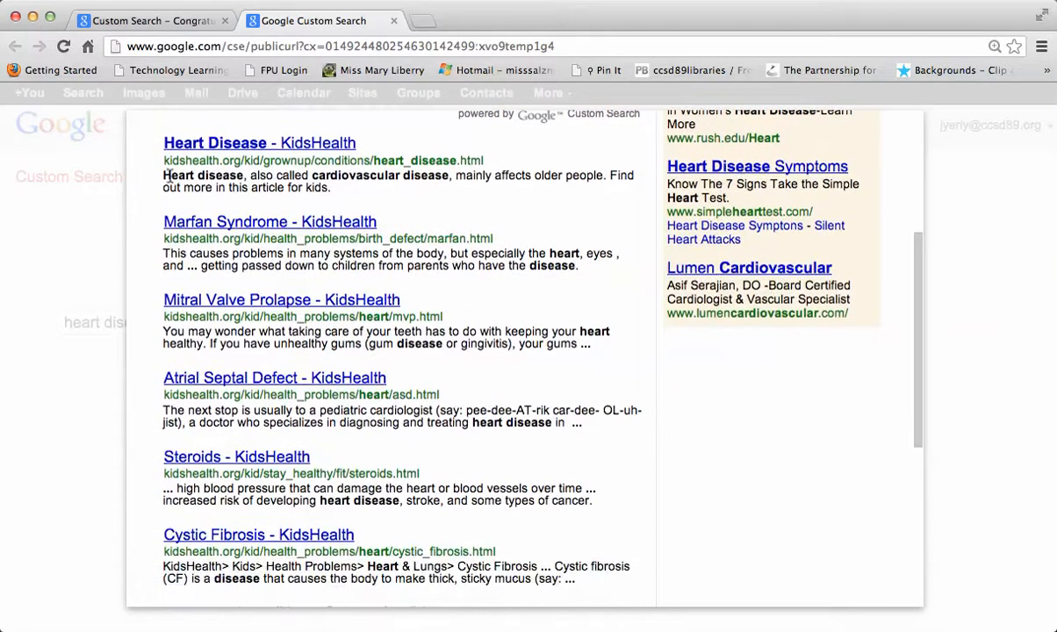
pyautogui.moveTo(163, 160); pyautogui.dragTo(239, 161)
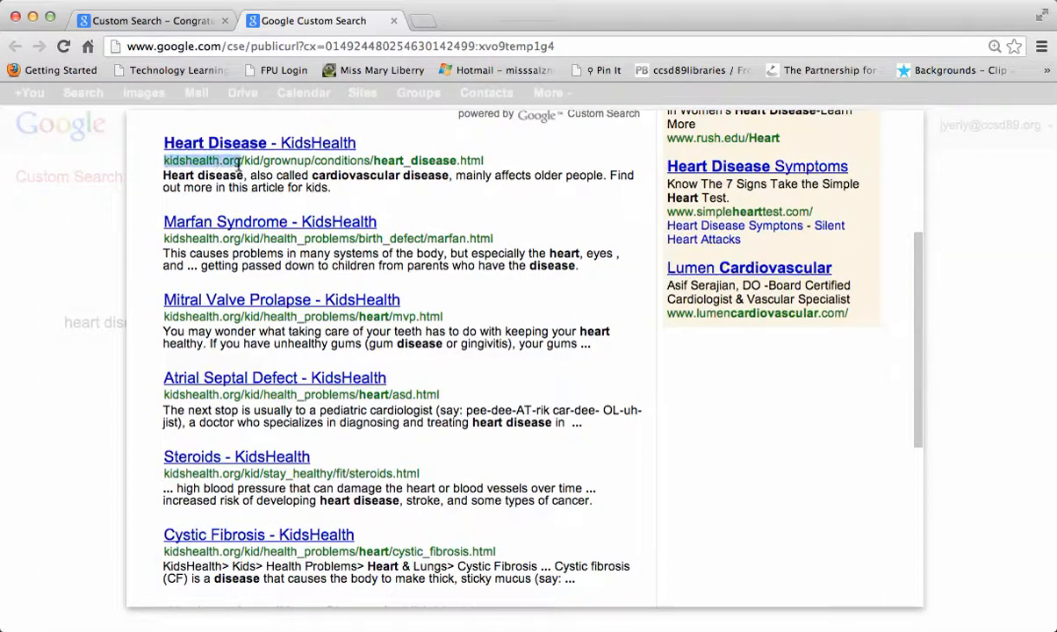
pyautogui.scroll(-3, 291, 493)
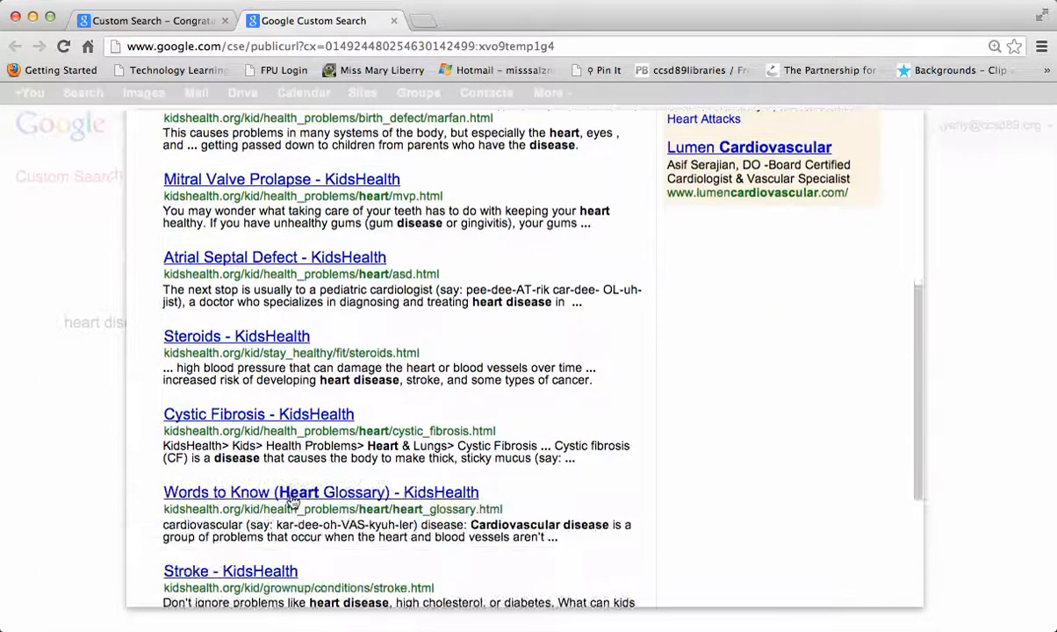
pyautogui.scroll(5, 289, 489)
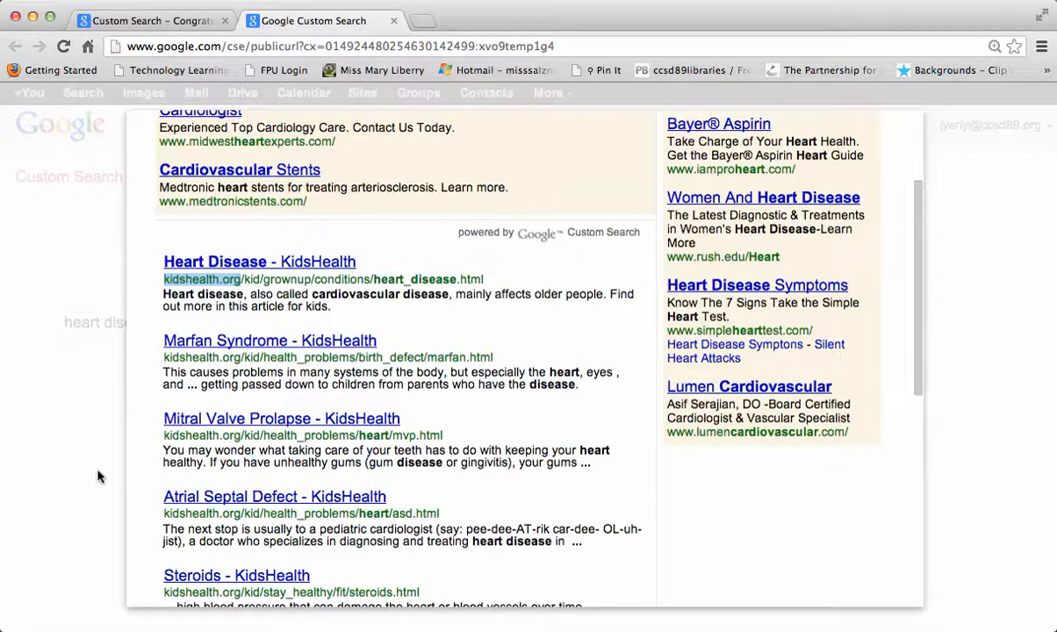